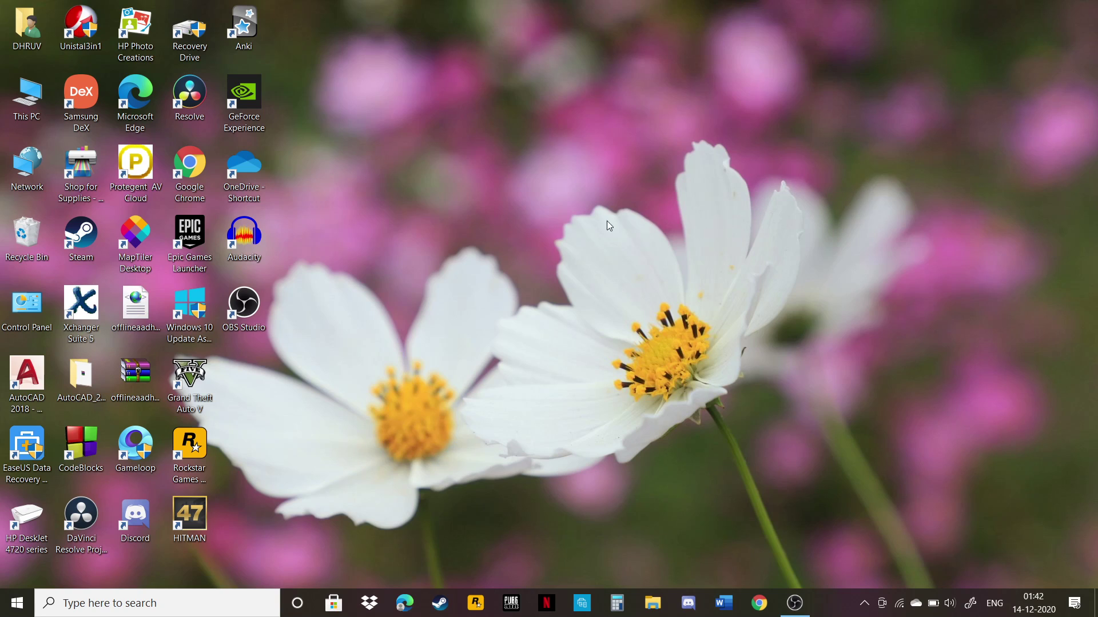
Open Device Manager from the Start button's Win+X quick menu
{"action": "right_click", "coordinate": [16, 607]}
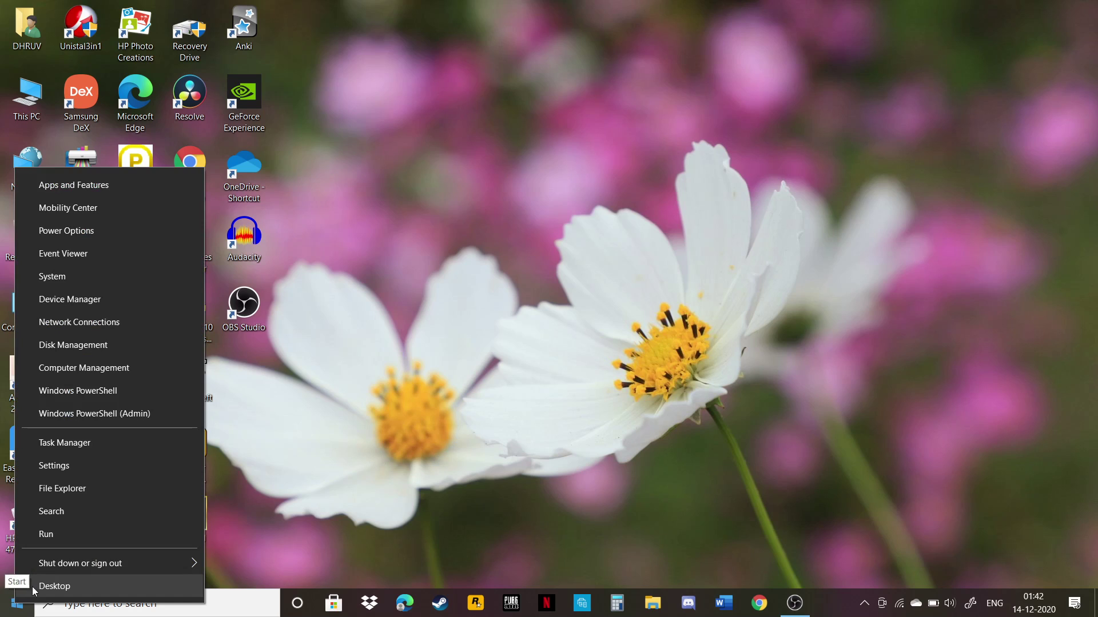
{"action": "left_click", "coordinate": [78, 305]}
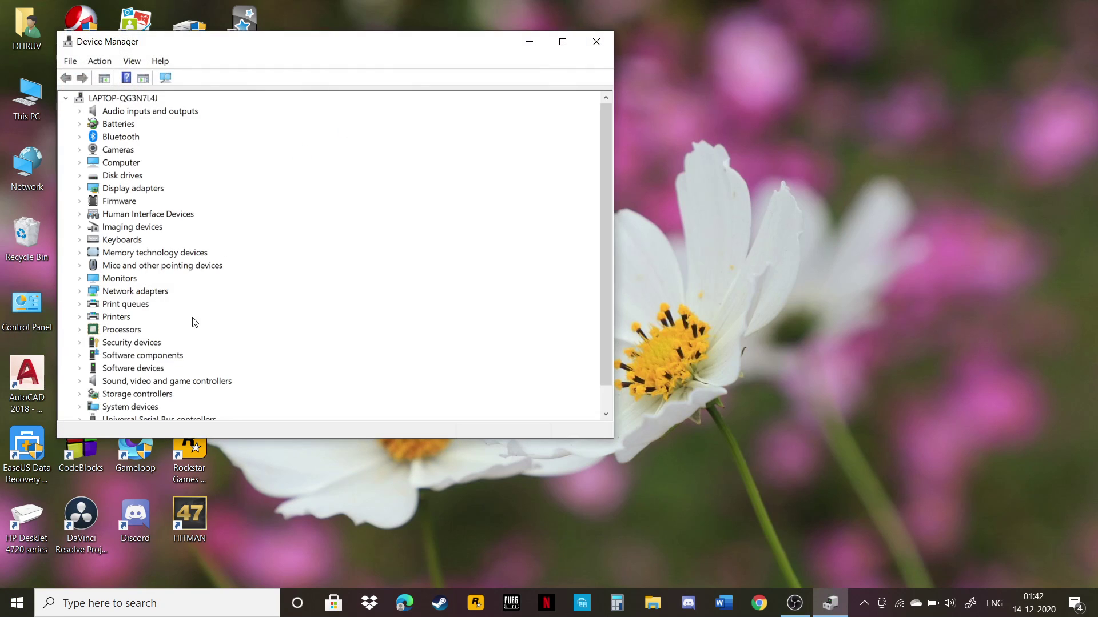
{"action": "scroll", "coordinate": [184, 330], "scroll_direction": "down", "scroll_amount": 1}
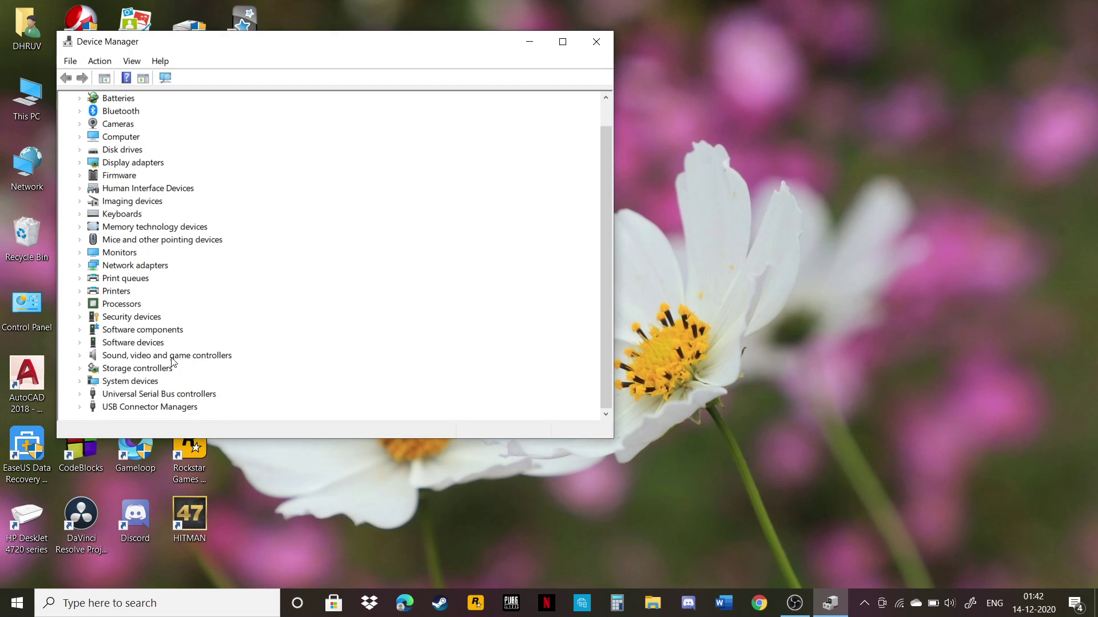
Expand Sound, video and game controllers to reveal Realtek(R) Audio and three other devices
{"action": "left_click", "coordinate": [94, 359]}
{"action": "scroll", "coordinate": [164, 371], "scroll_direction": "down", "scroll_amount": 1}
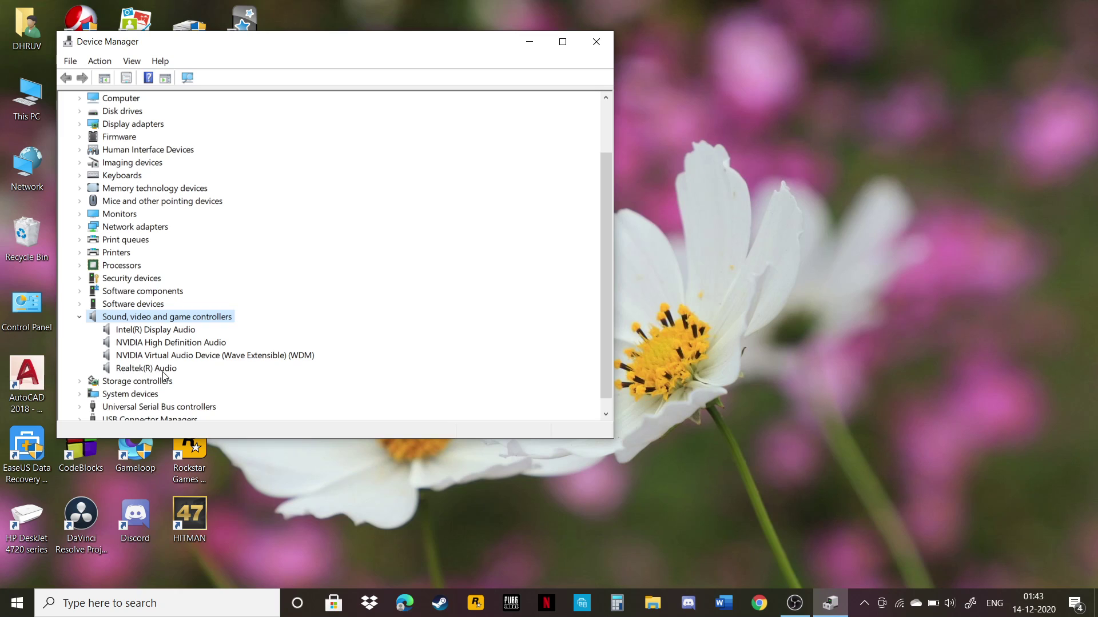
Choose Uninstall device for Realtek(R) Audio, leaving driver deletion unticked
{"action": "right_click", "coordinate": [107, 371]}
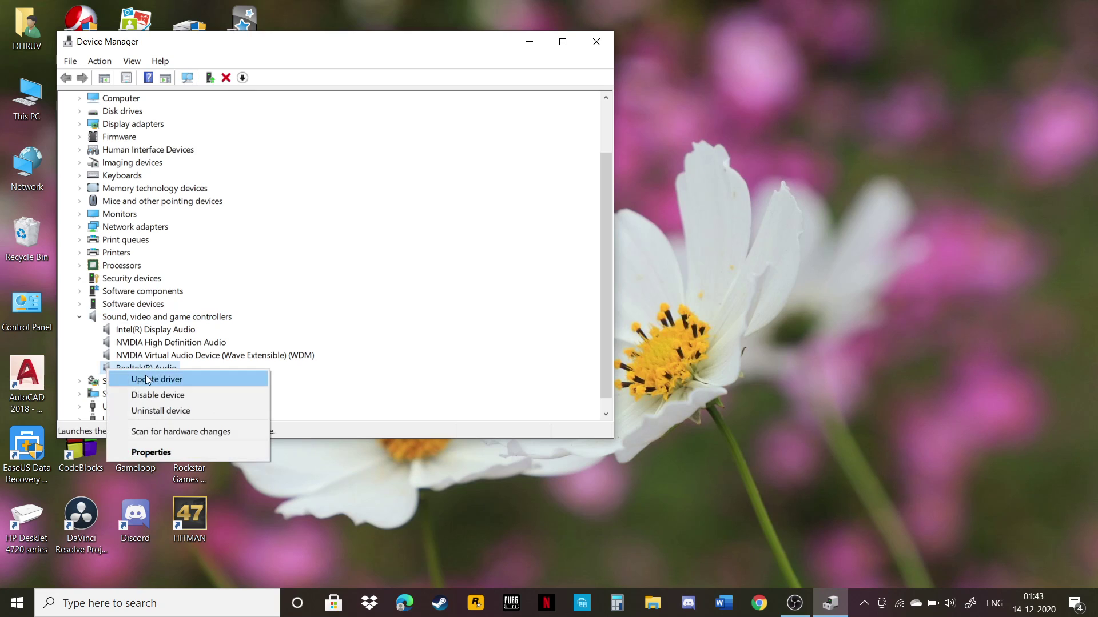
{"action": "left_click", "coordinate": [165, 411]}
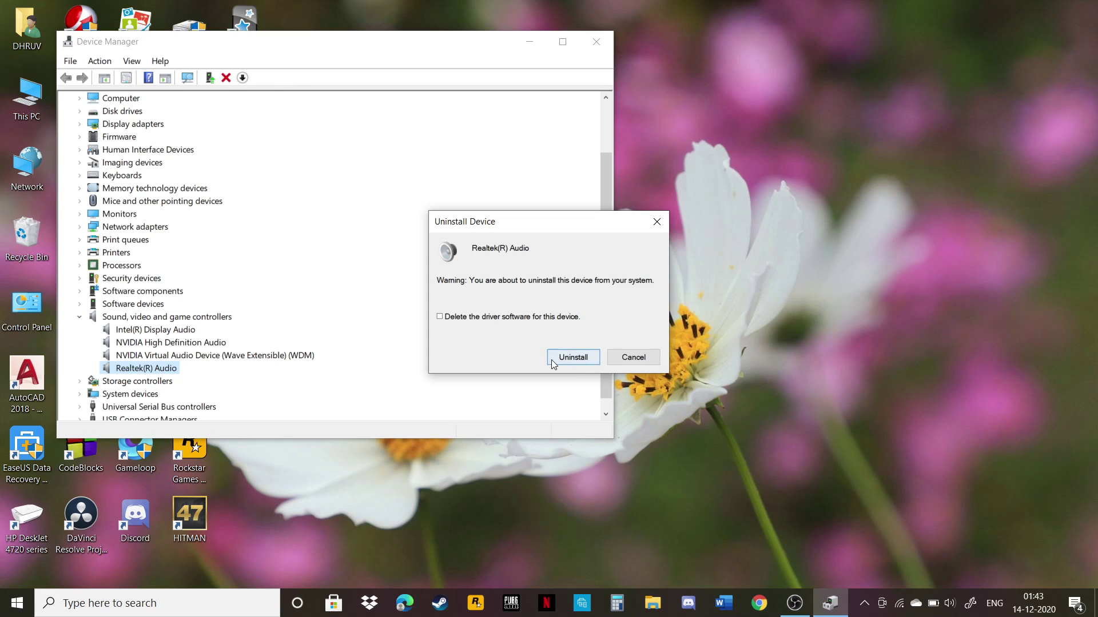
Show the Start menu's Sleep, Shut down and Restart power options
{"action": "left_click", "coordinate": [16, 605]}
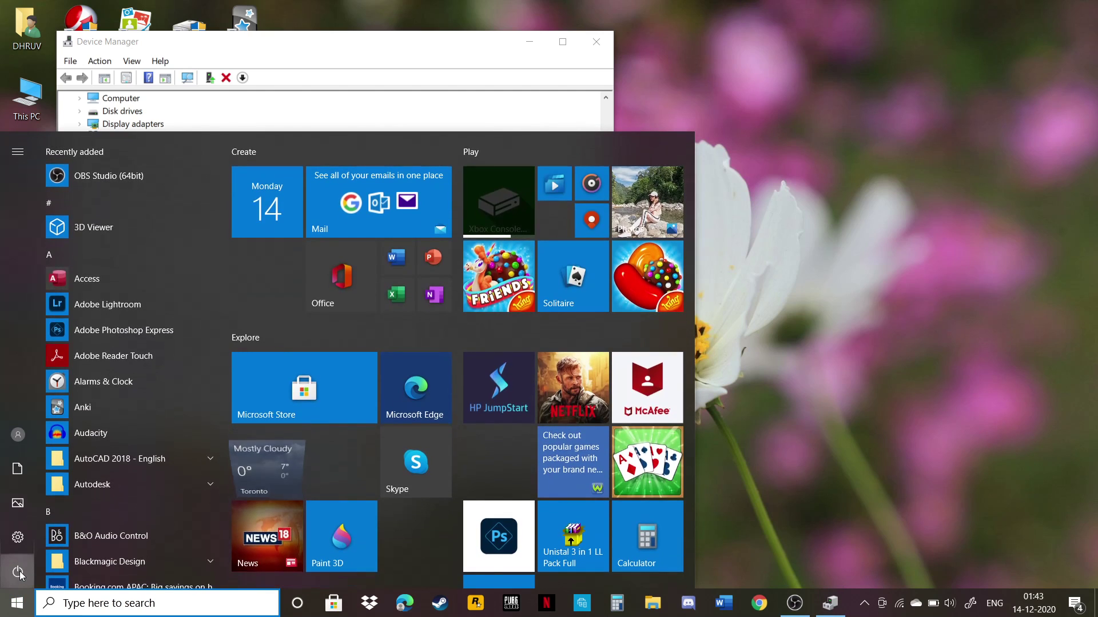
{"action": "left_click", "coordinate": [21, 573]}
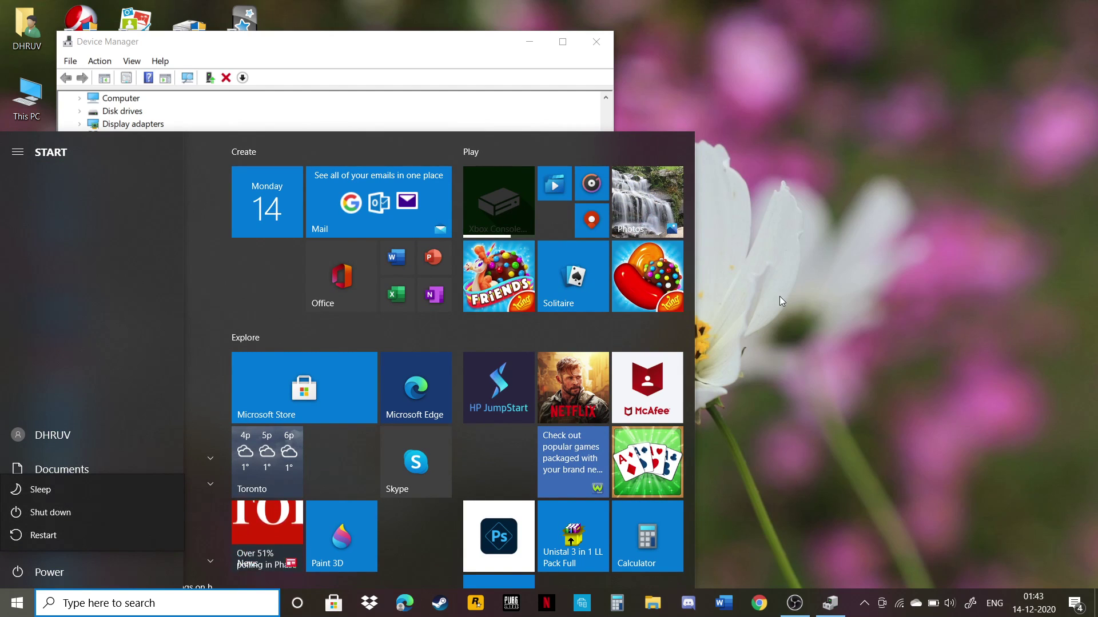
Close the Start menu, returning to the pending Realtek(R) Audio uninstall confirmation
{"action": "left_click", "coordinate": [720, 273]}
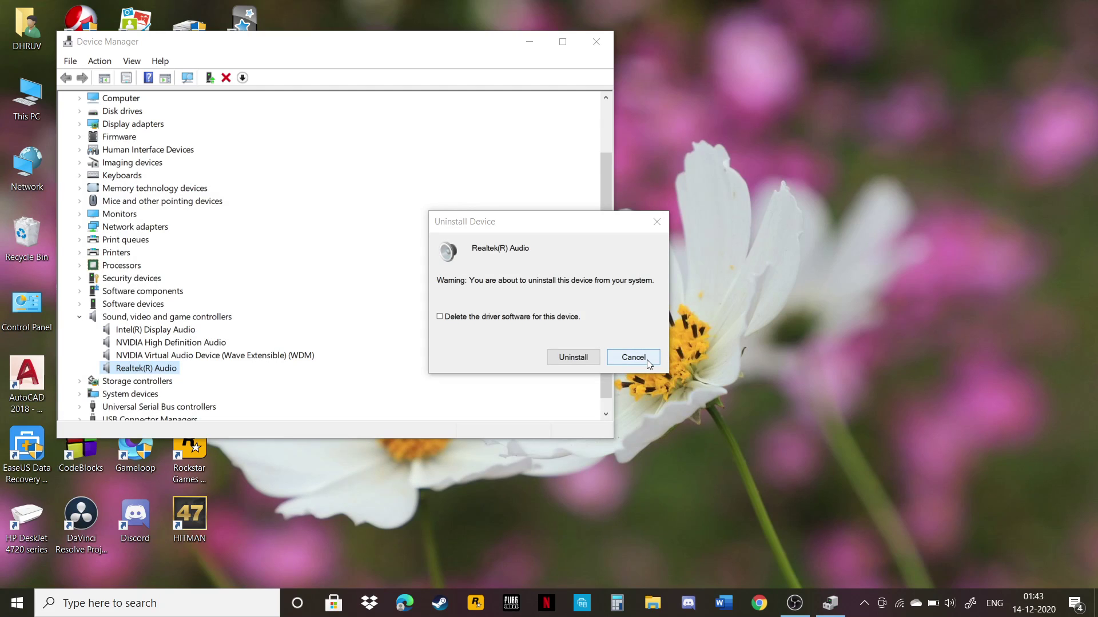